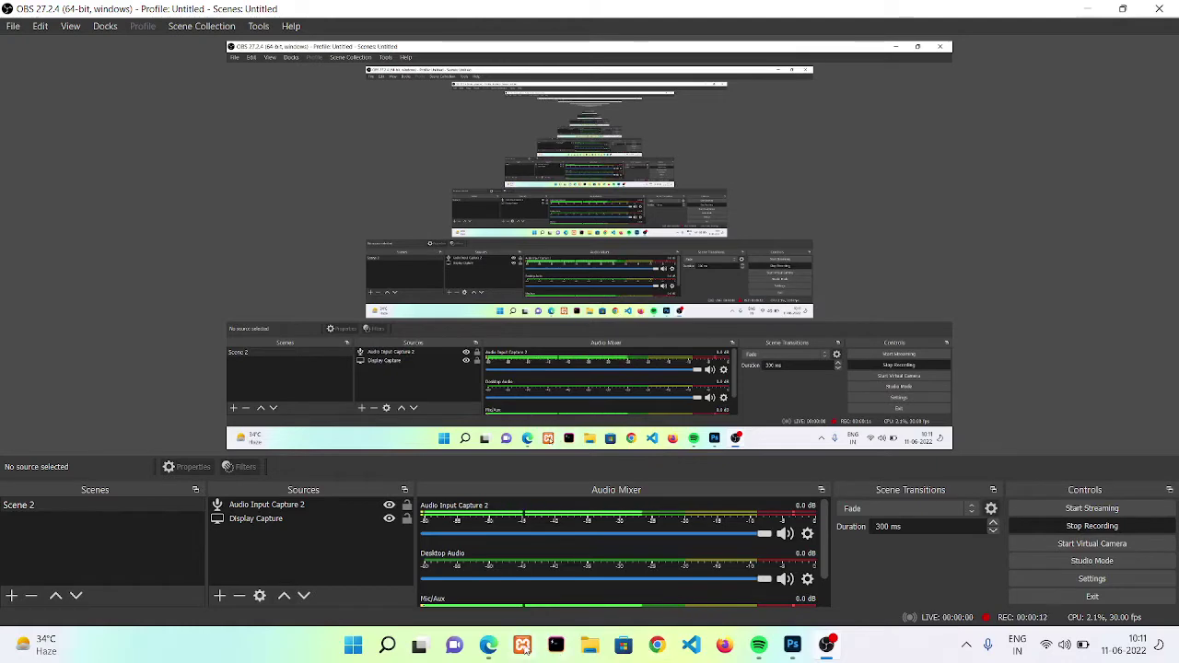
In Edge, go to Unsplash's 'men pic' photo search results.
mouse_move(488, 648)
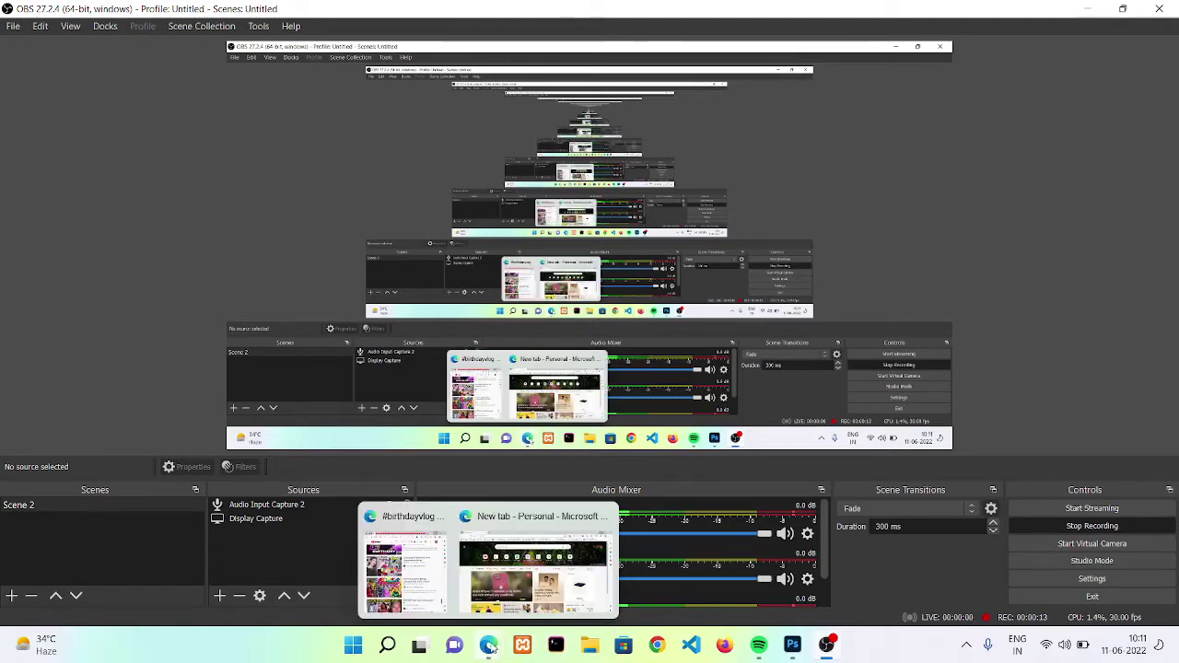
click(528, 561)
click(421, 38)
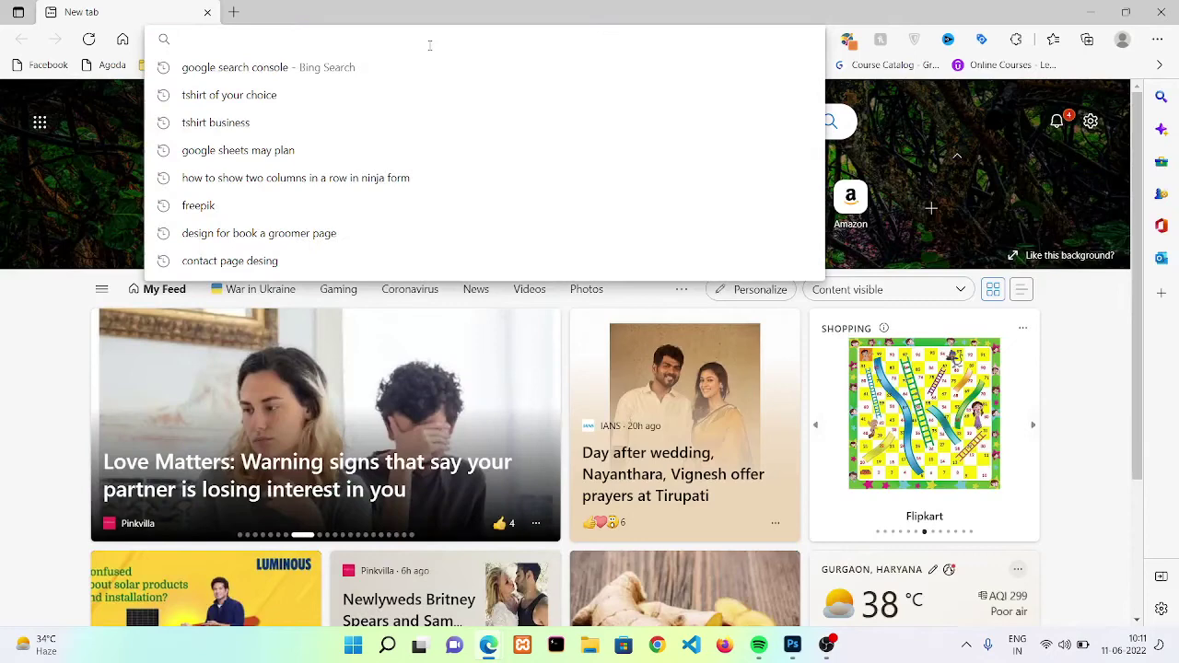
text(unspla)
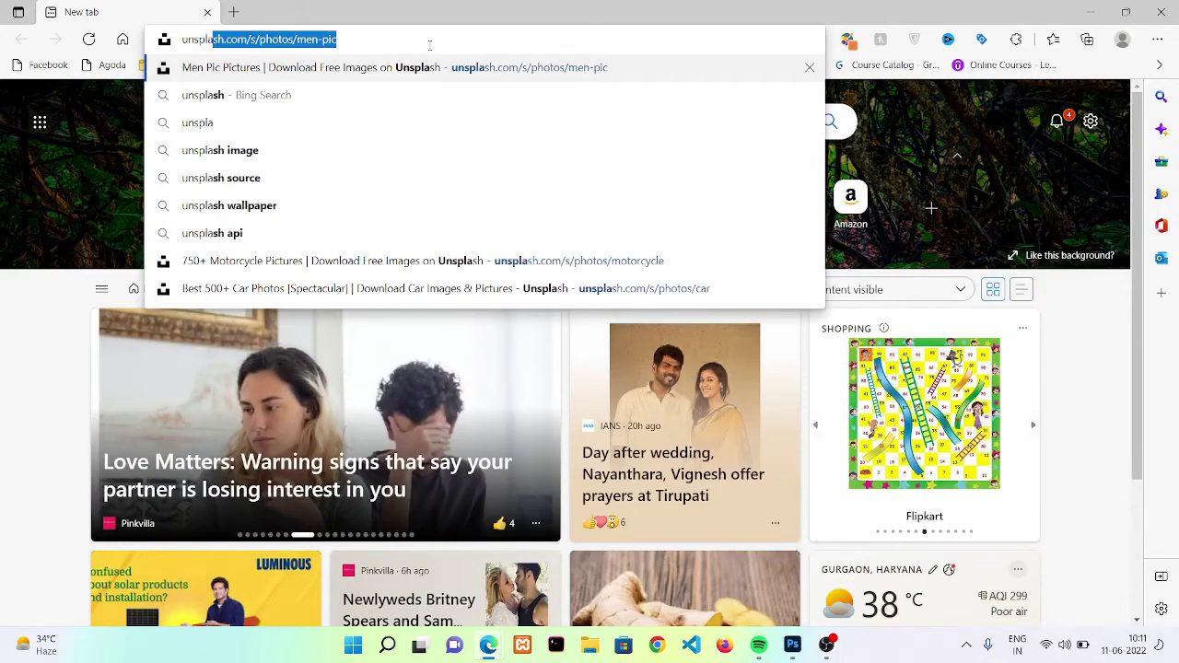
key(Return)
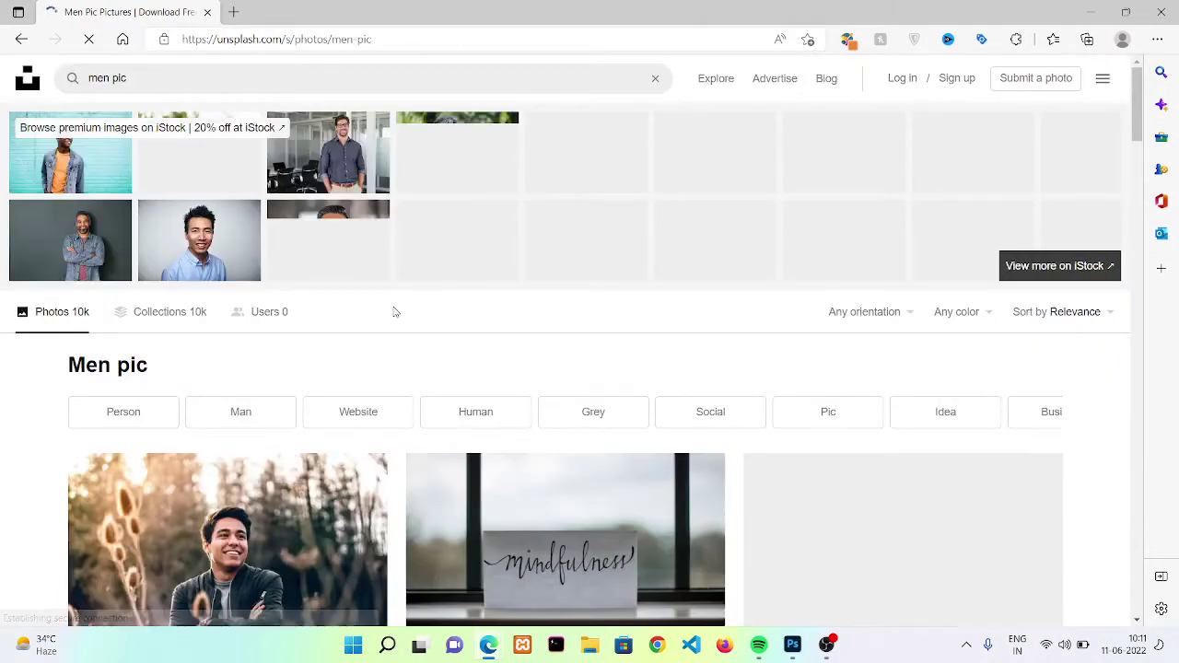
Download the curly-haired man's portrait on black for free and return to Photoshop.
scroll(393, 312, down, 2)
scroll(393, 312, down, 3)
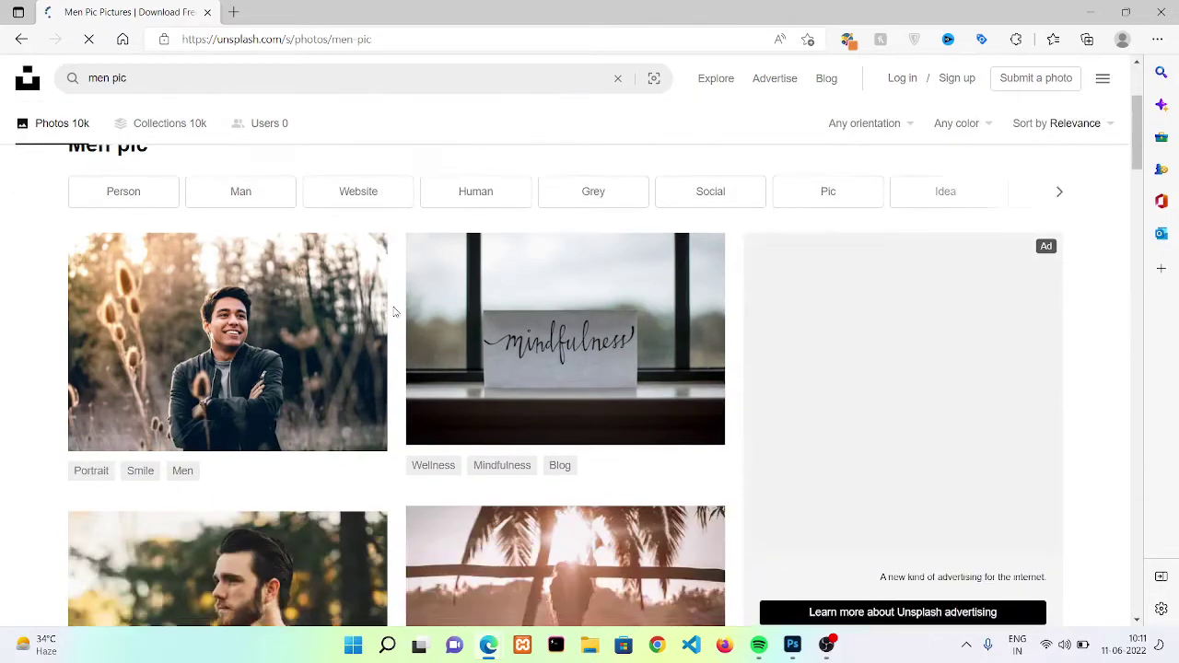
scroll(394, 311, down, 3)
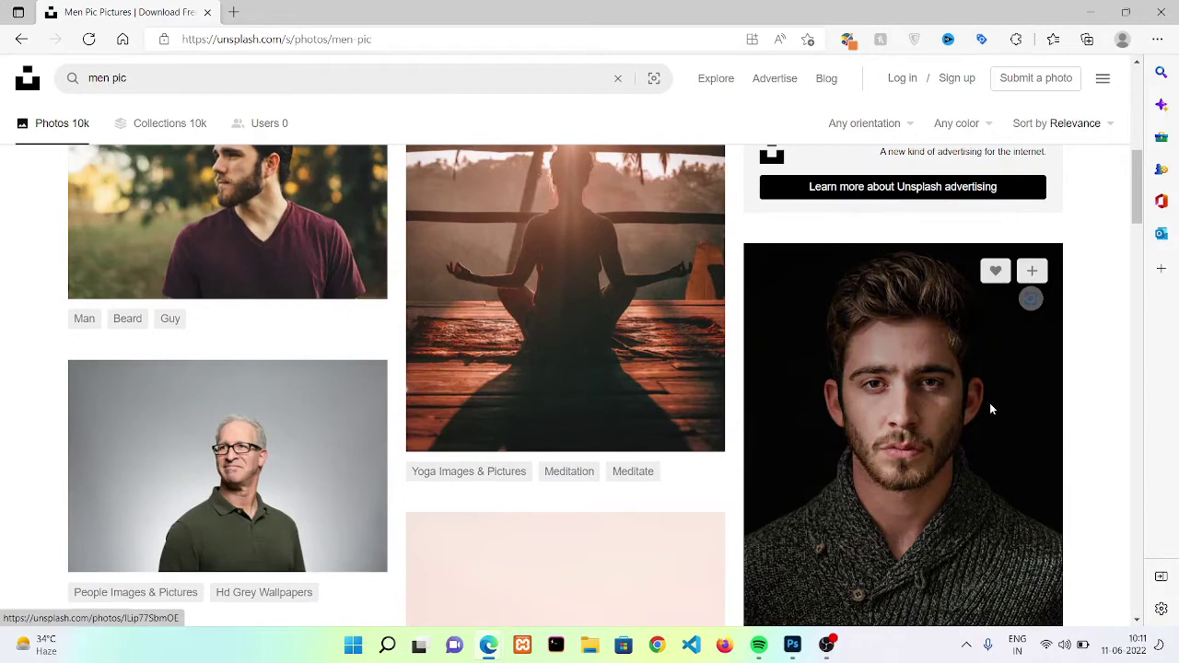
click(988, 403)
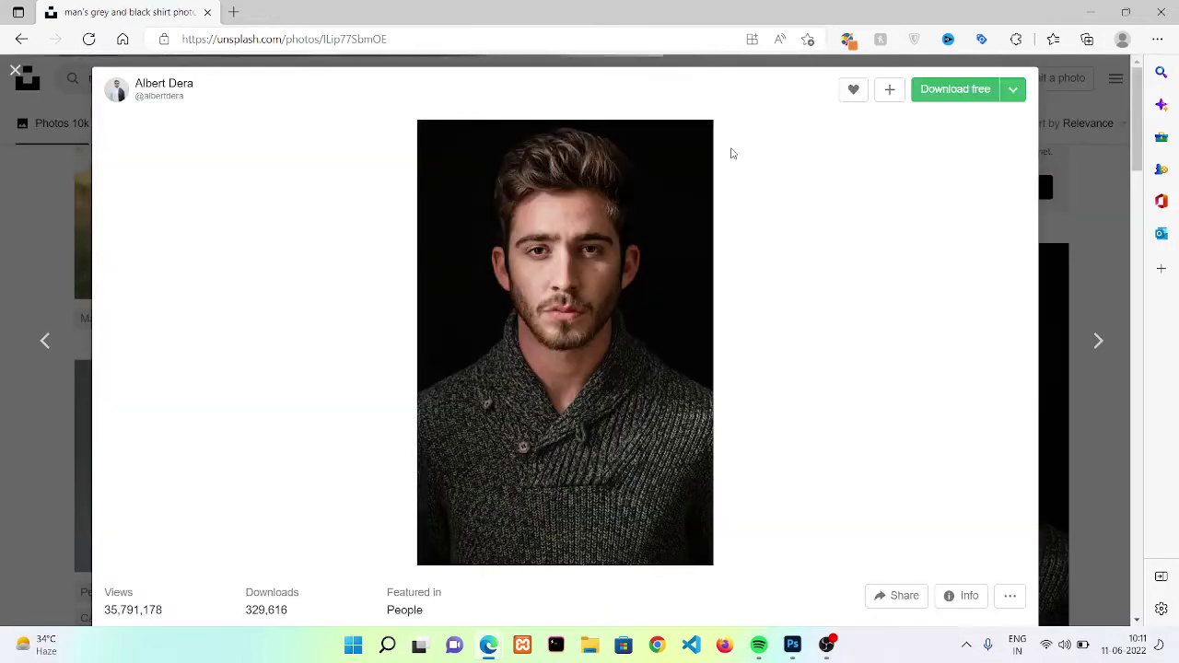
click(959, 92)
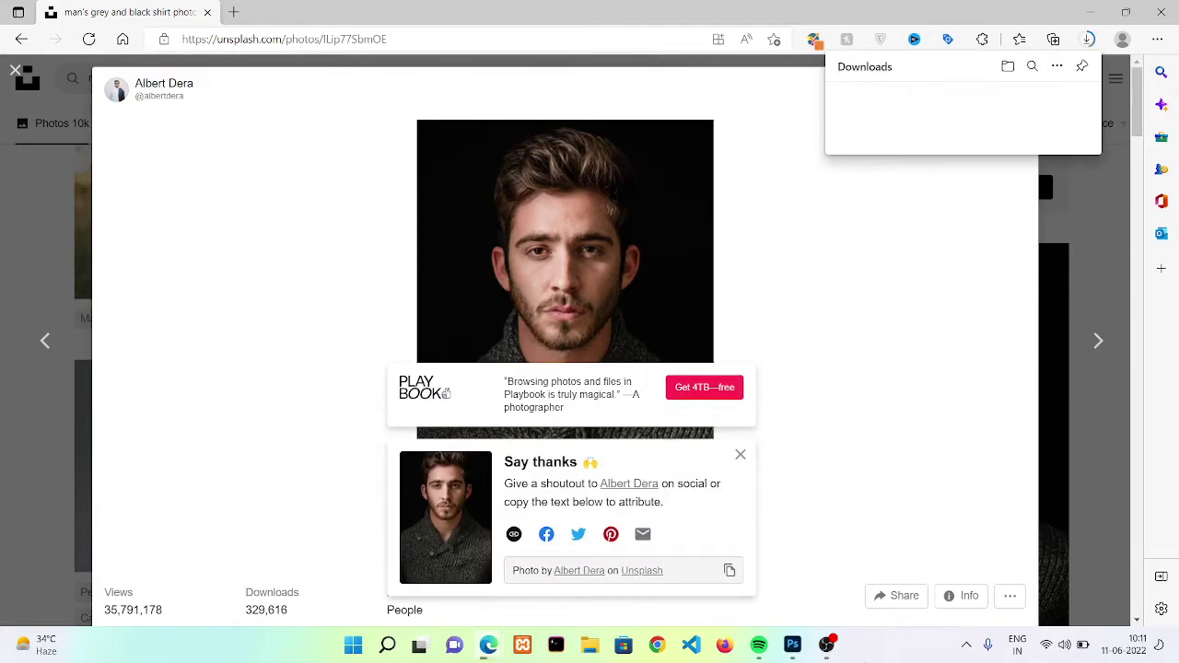
click(792, 645)
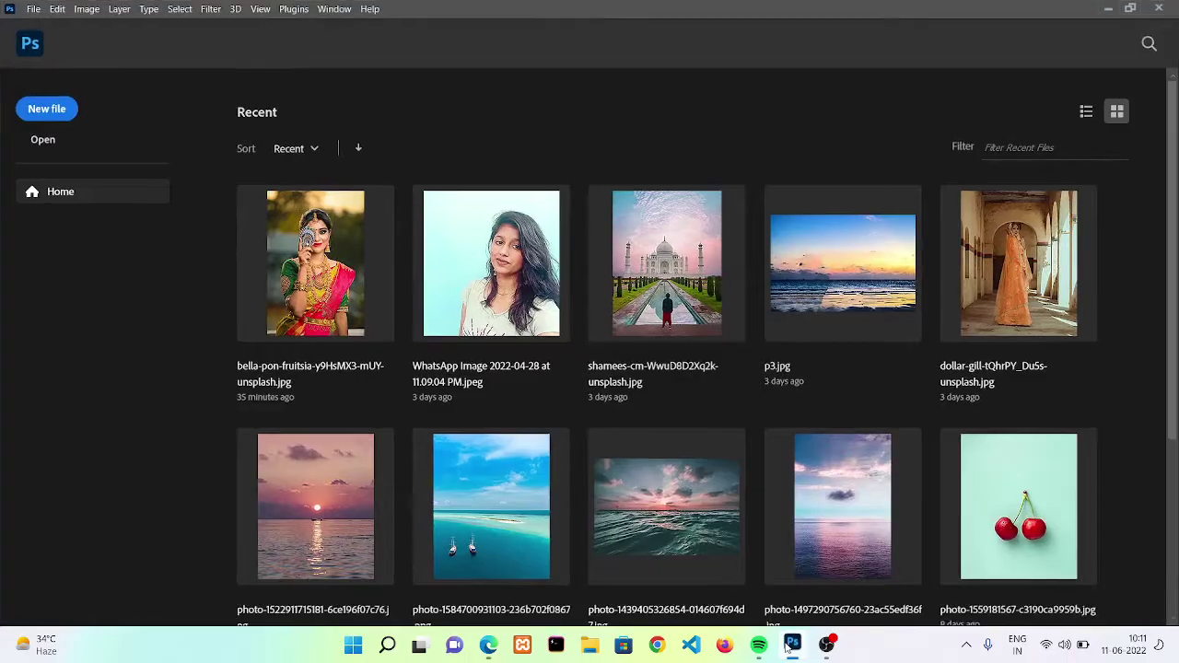
Create a blank default-size 1890 × 1417 px document and open the albert-dera portrait from Downloads.
click(47, 110)
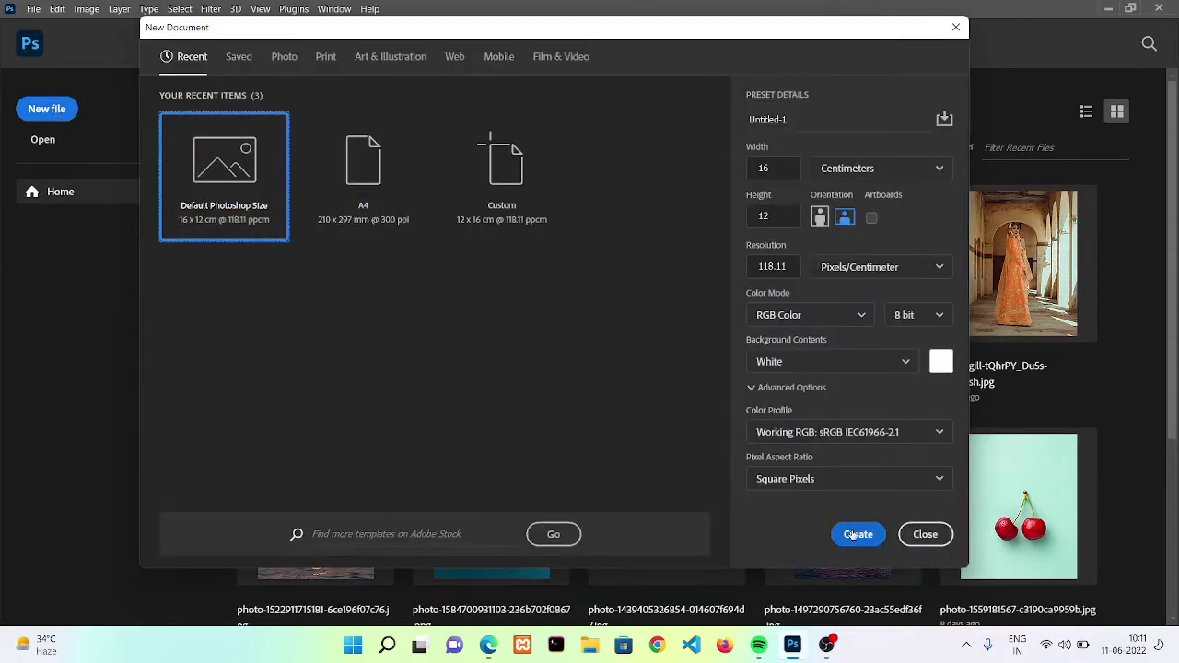
key(Return)
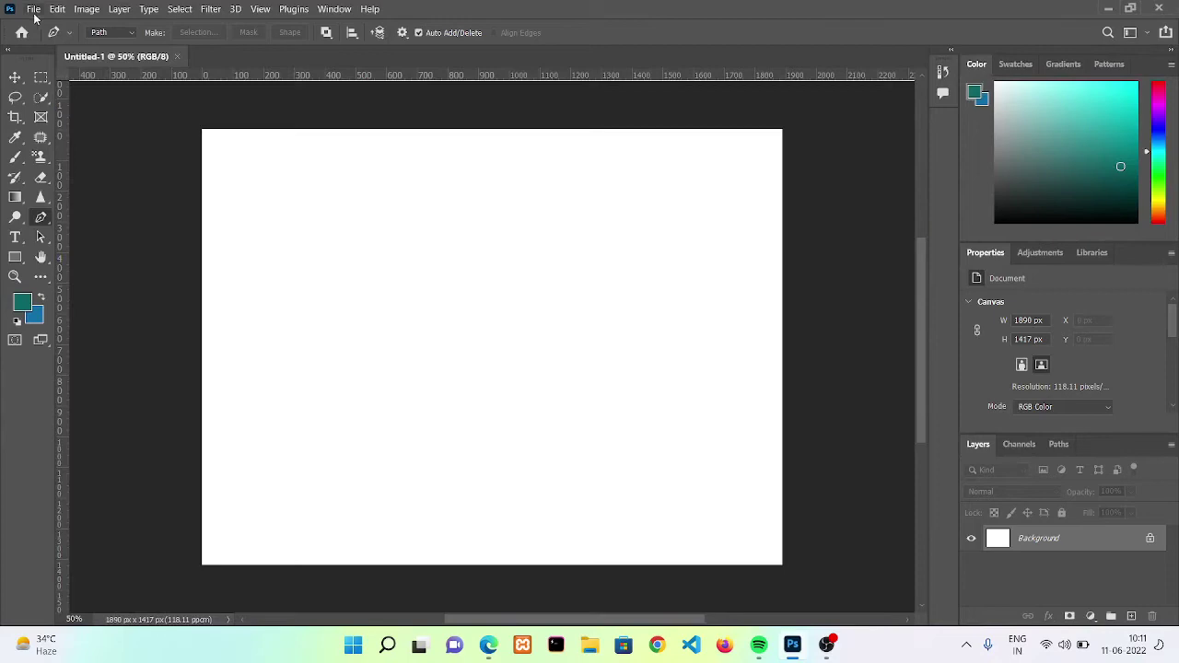
click(36, 11)
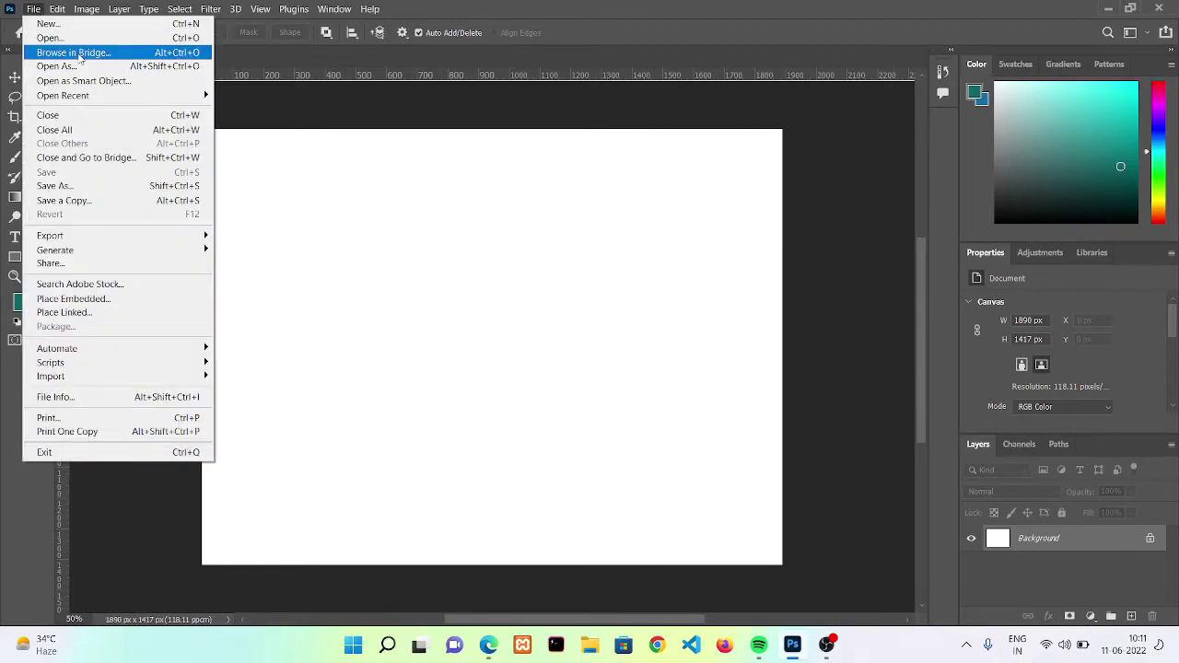
click(54, 38)
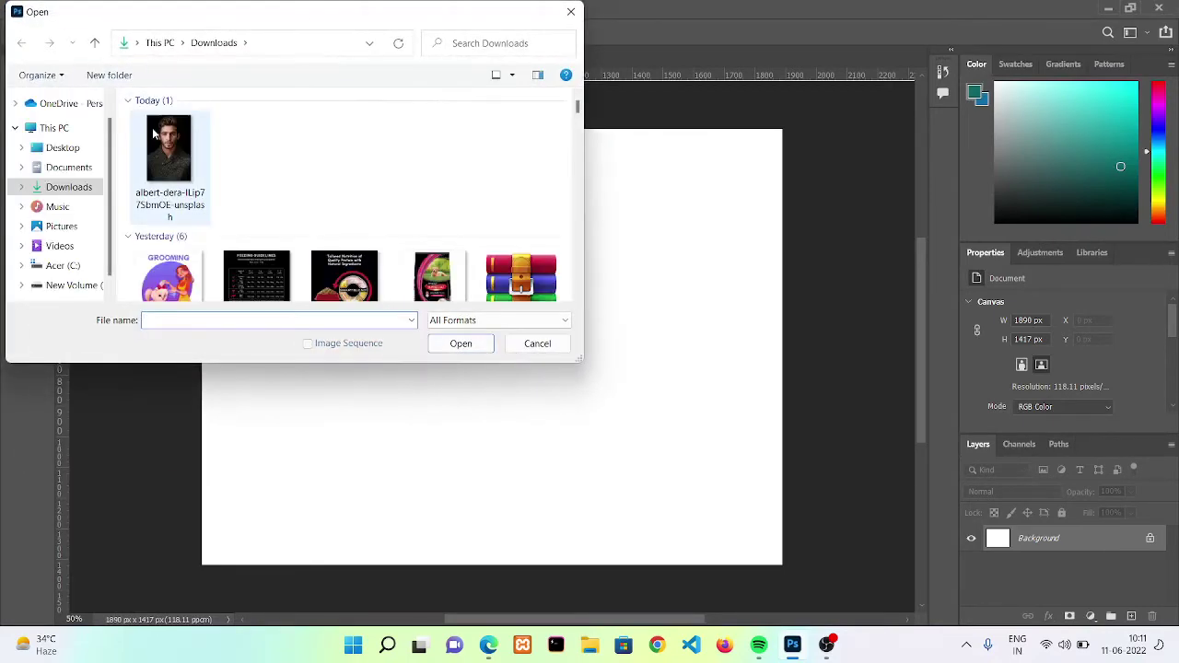
click(153, 134)
double_click(152, 134)
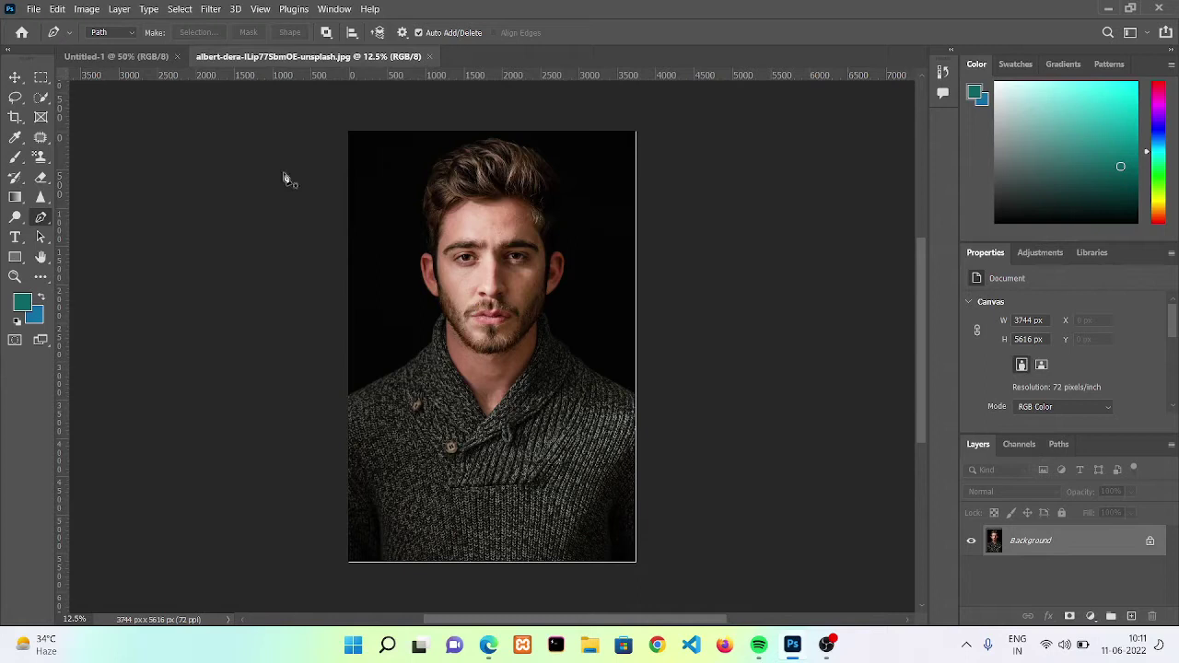
Use the Quick Selection tool's Select Subject to outline the man's head and shoulders.
click(41, 97)
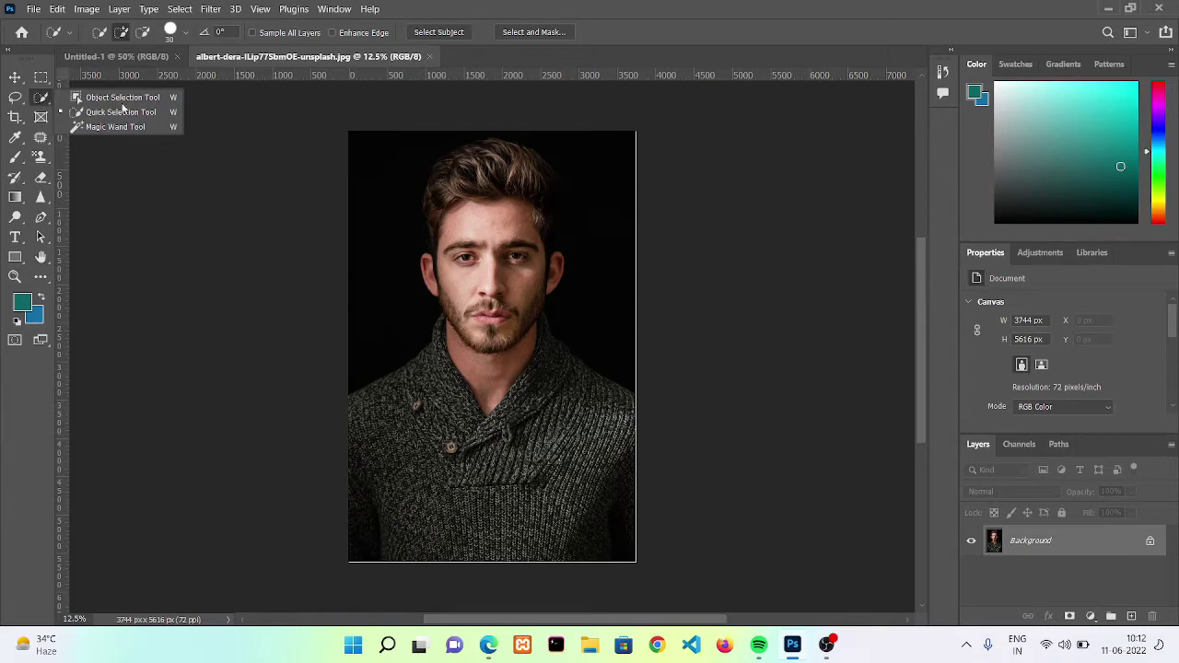
click(417, 32)
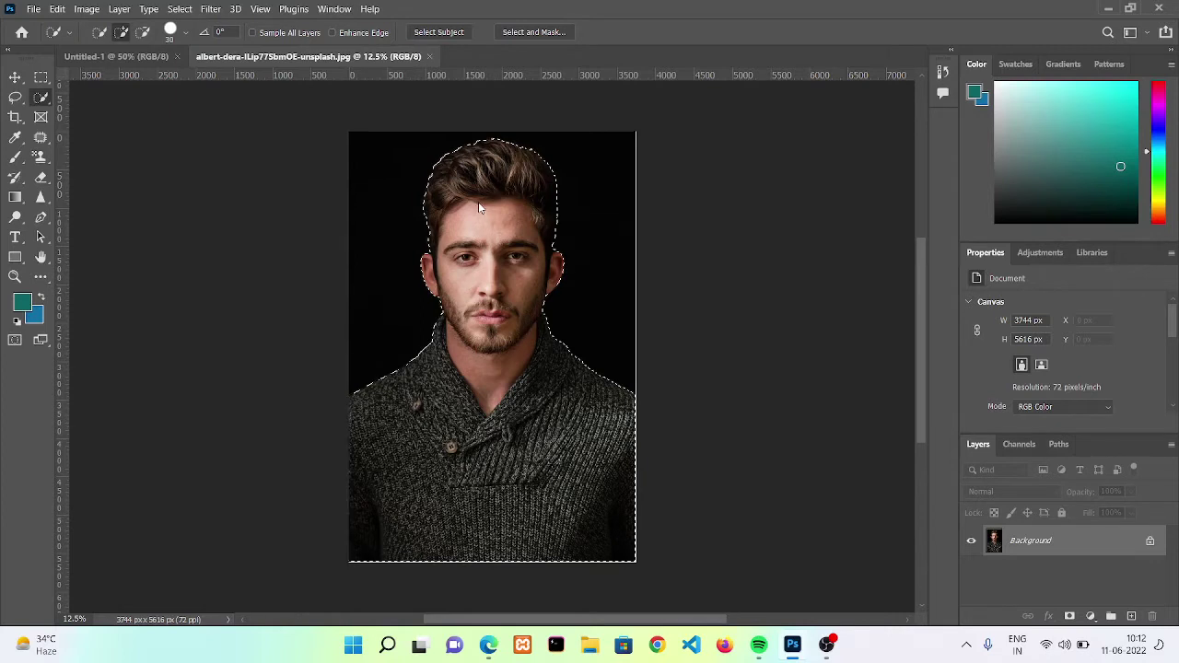
Add a teal Solid Color fill layer over the selection.
click(1090, 616)
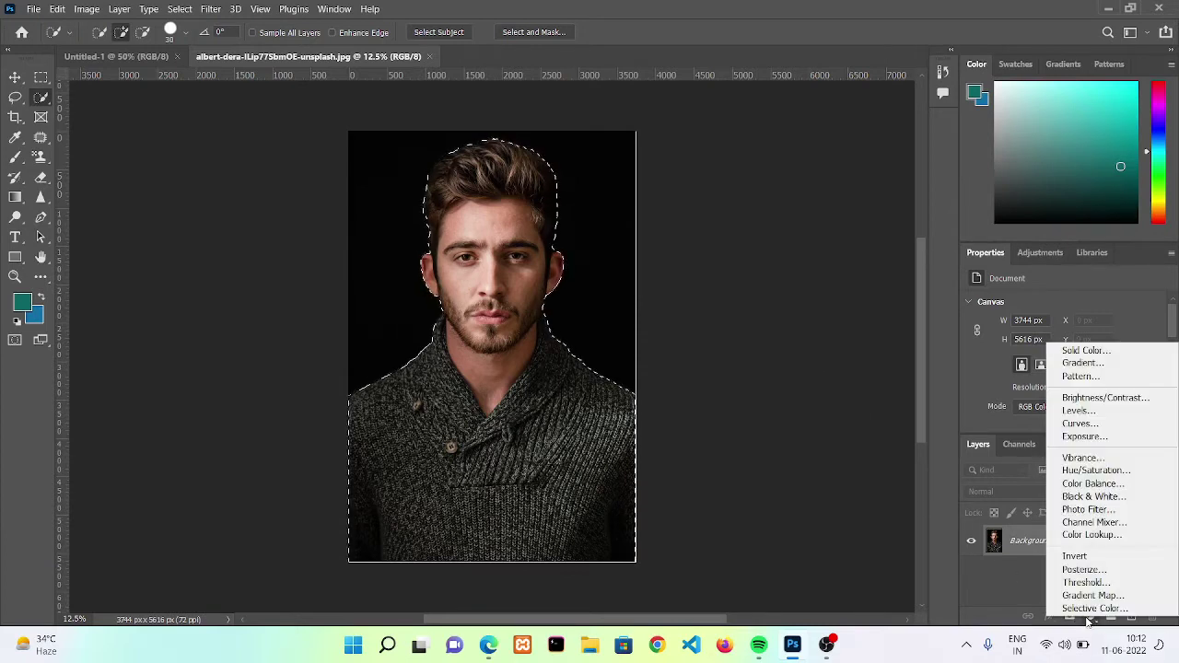
click(1082, 351)
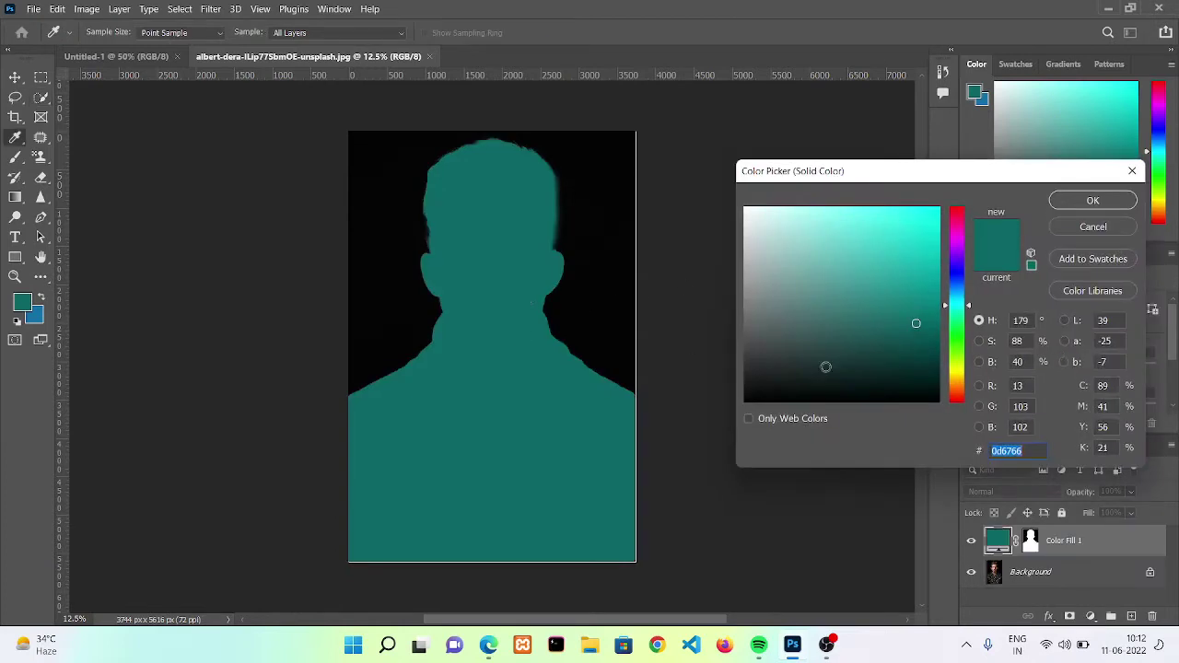
click(1092, 200)
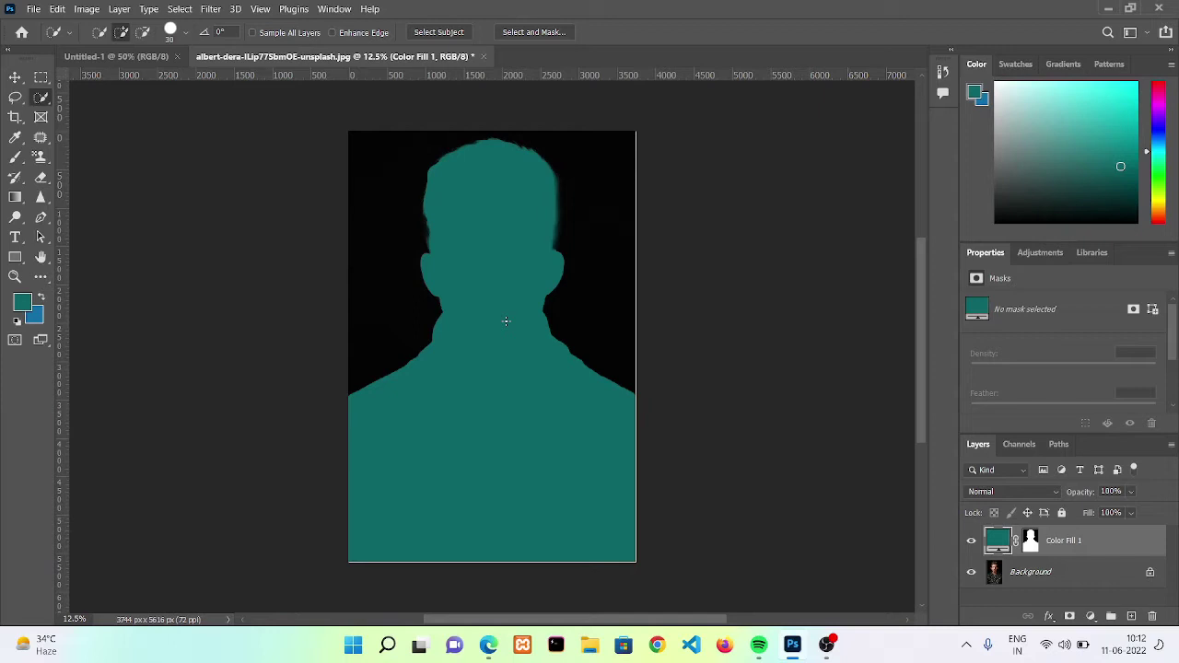
Invert the Color Fill 1 layer mask so teal fills the background behind the man.
right_click(505, 320)
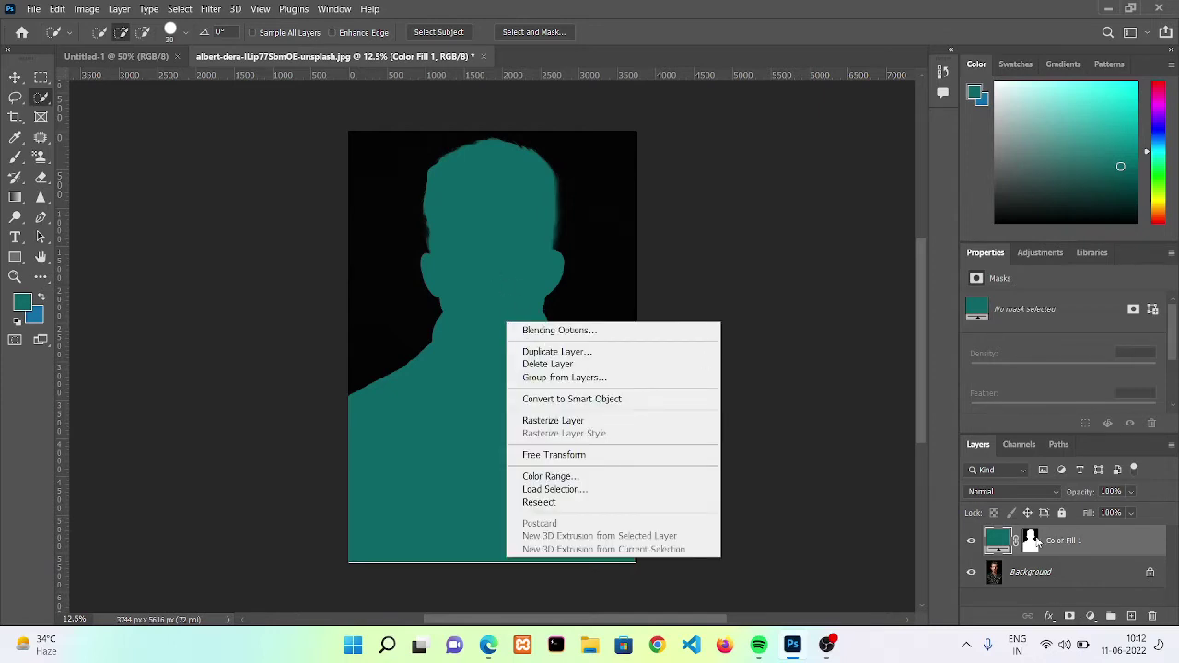
click(1033, 541)
click(1031, 542)
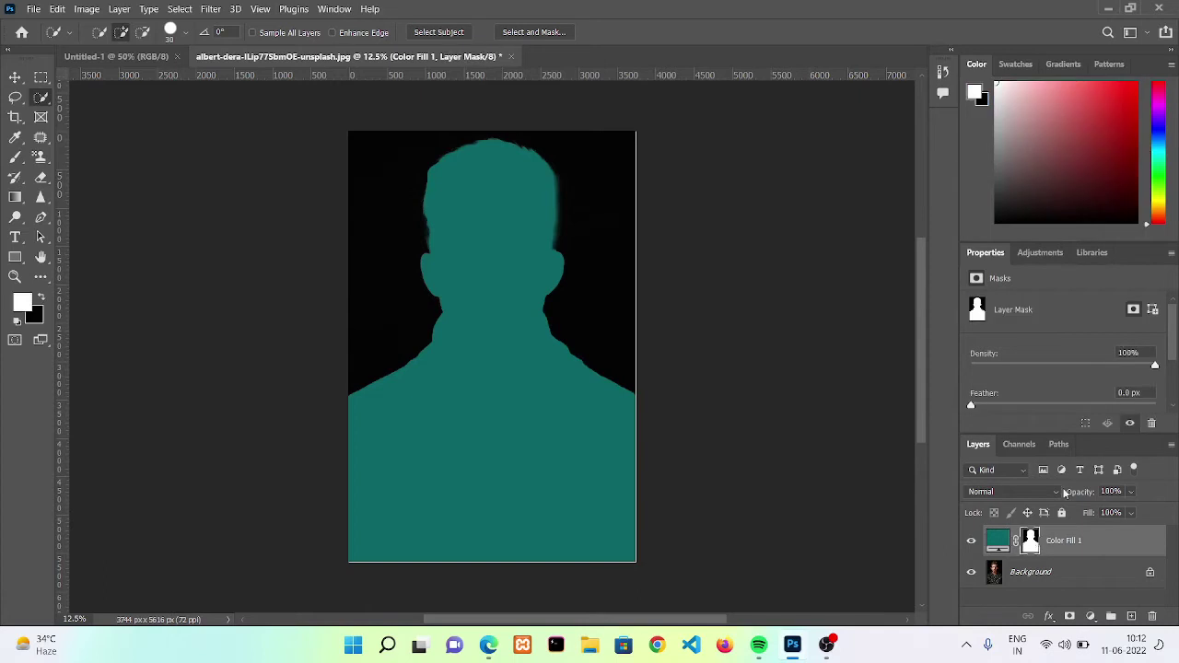
drag(1174, 319, 1173, 392)
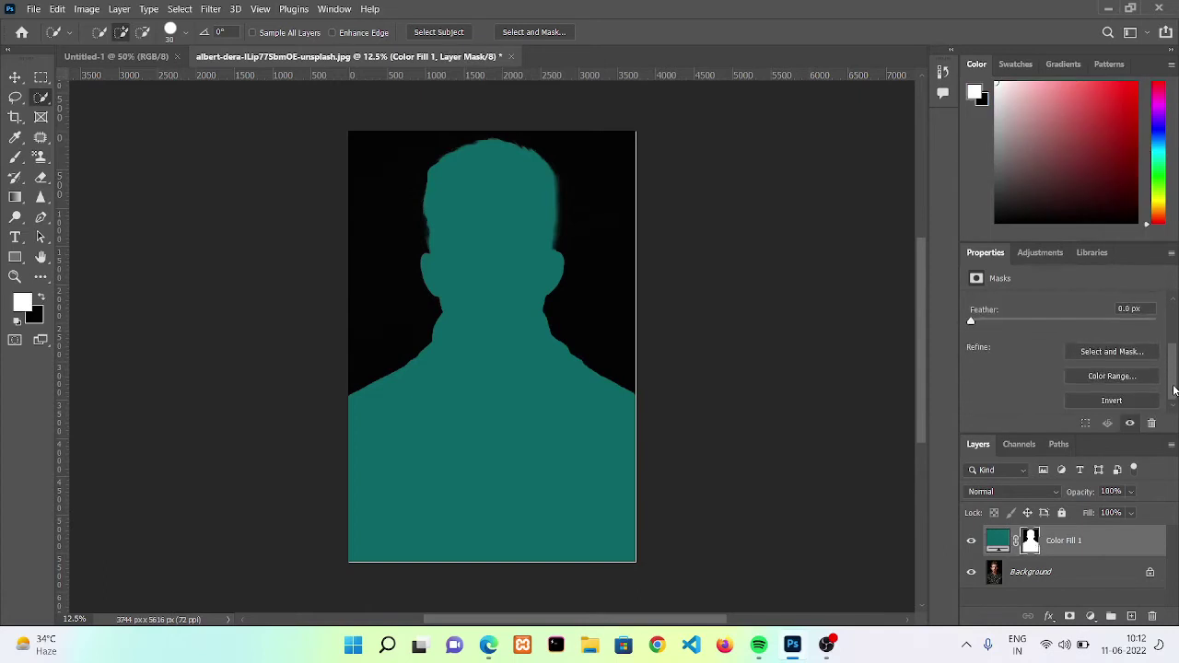
click(1118, 404)
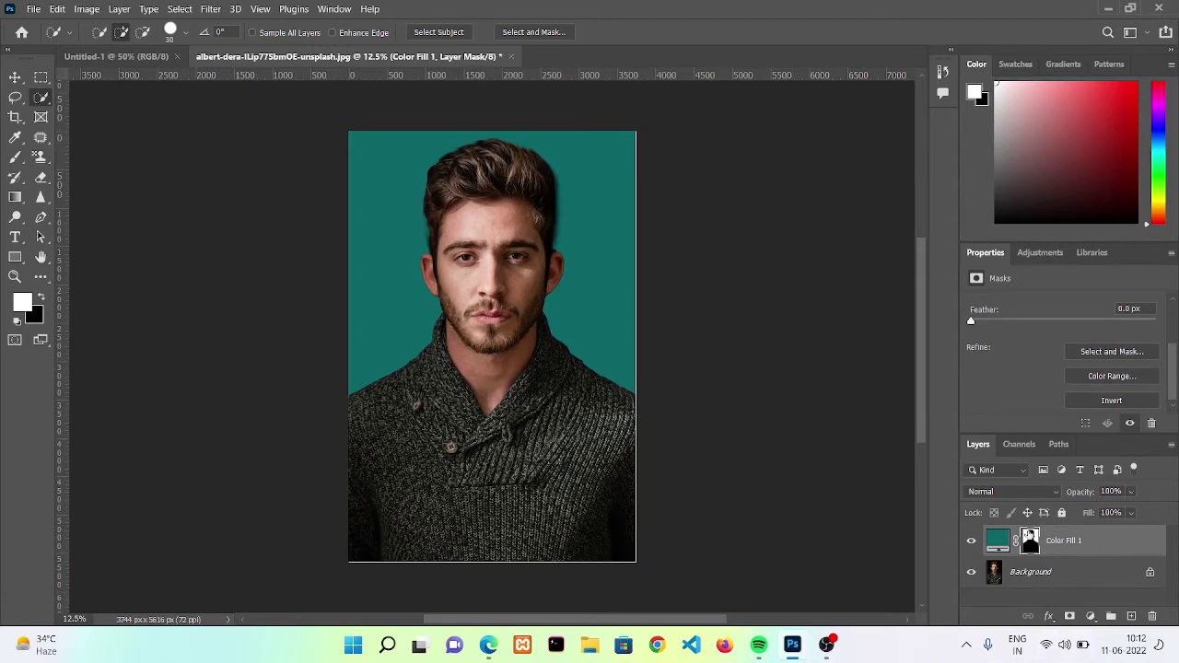
Change the Color Fill 1 colour from dark teal to light aqua 48d8c9.
double_click(996, 541)
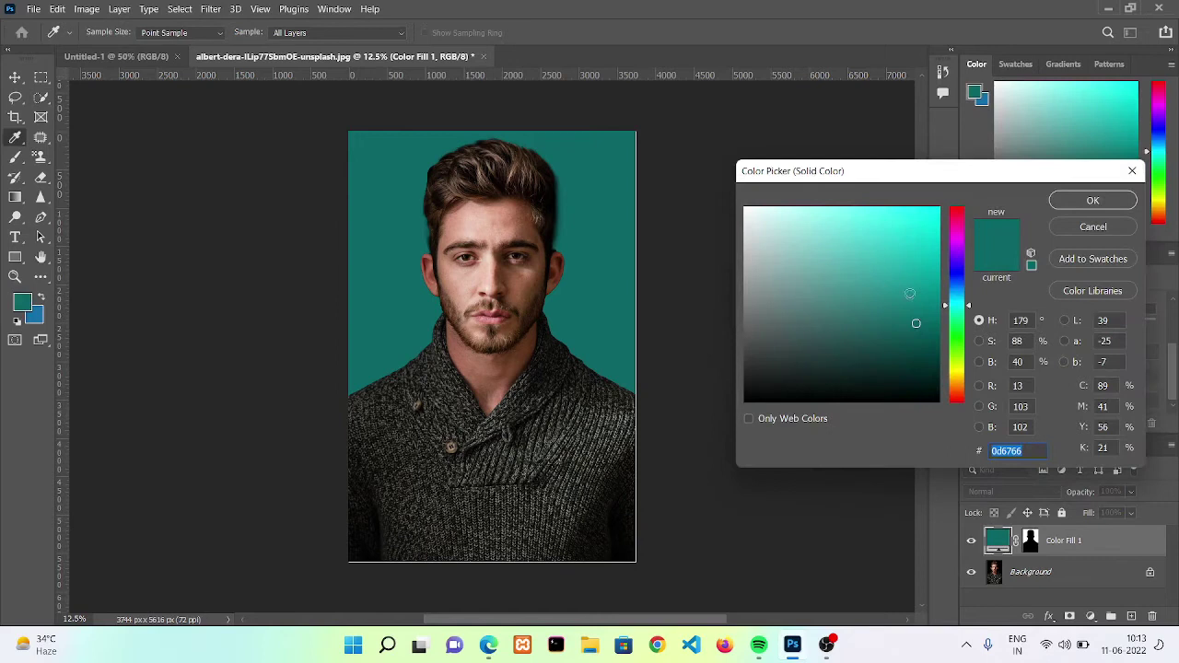
drag(918, 321, 874, 237)
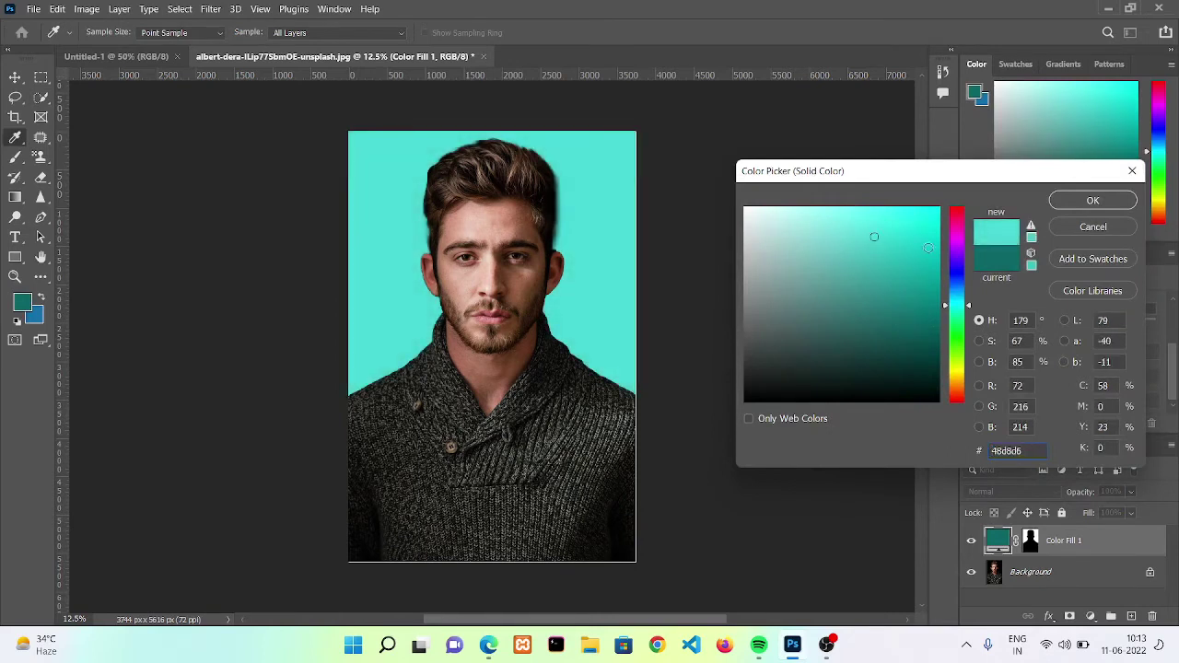
mouse_move(961, 306)
mouse_down()
mouse_move(952, 212)
mouse_move(956, 403)
mouse_move(955, 313)
mouse_up()
click(1125, 200)
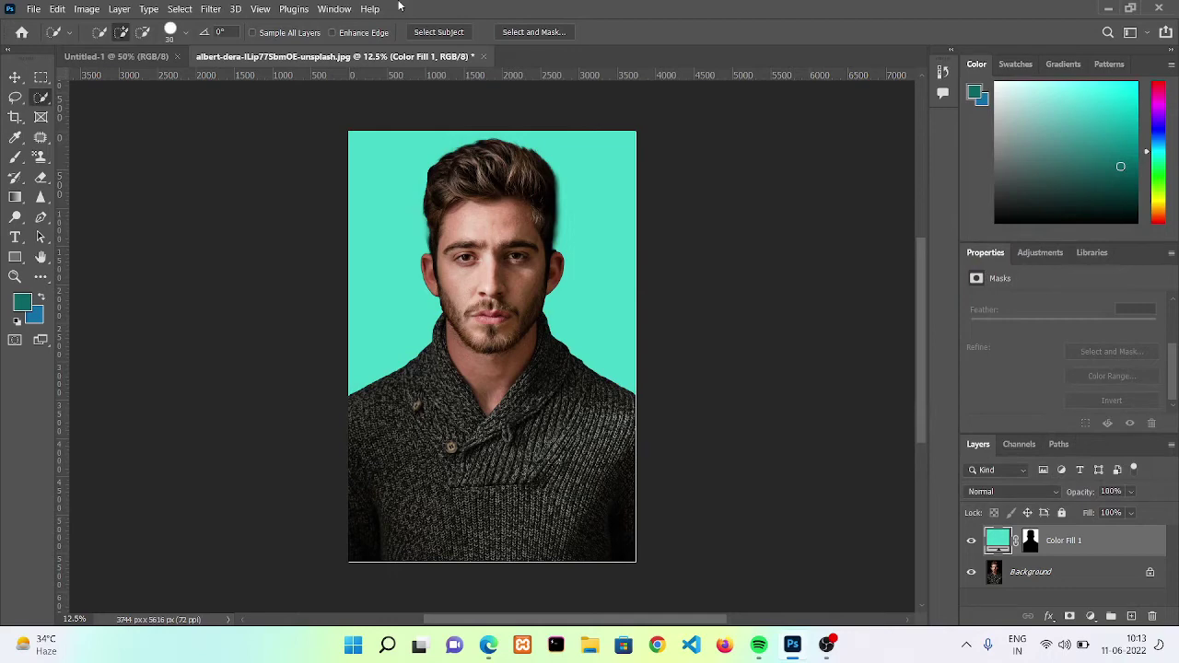
Quick Export the aqua-background portrait as a PNG into Downloads.
click(33, 8)
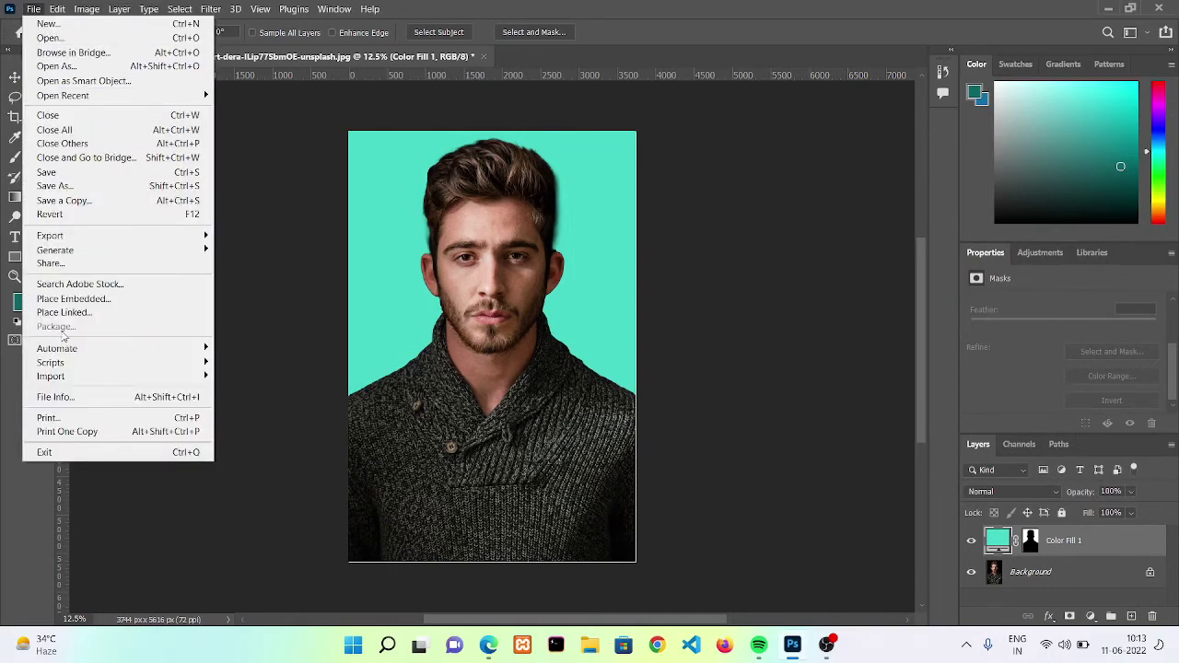
mouse_move(61, 237)
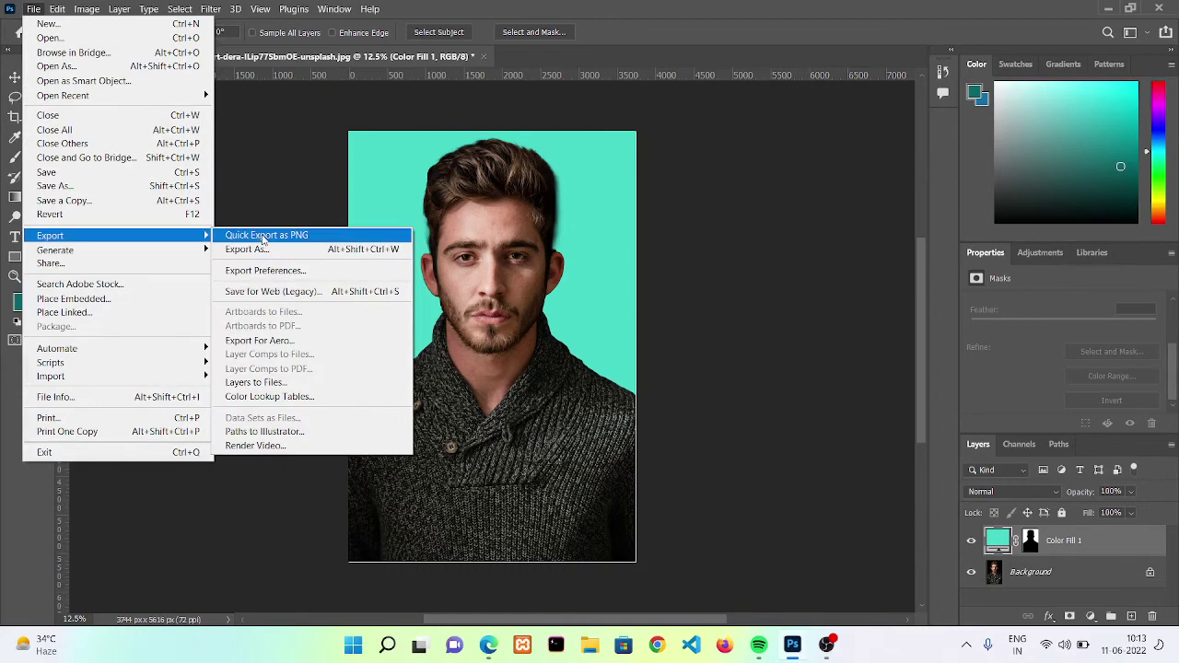
click(265, 235)
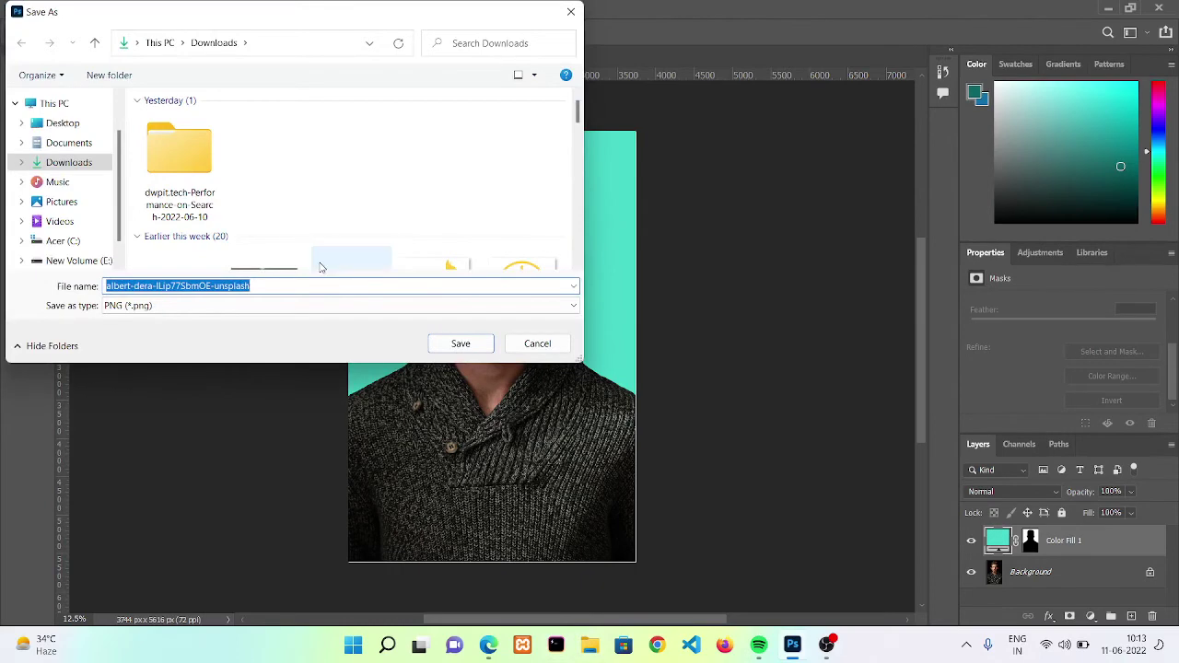
key(Return)
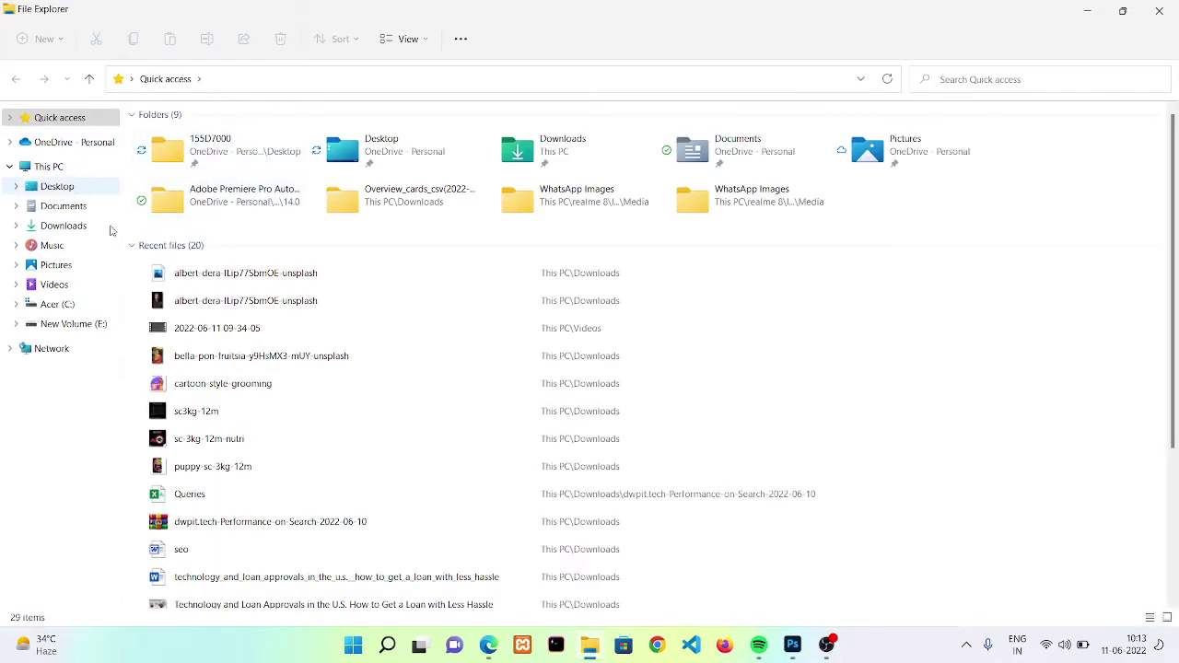
Close the Photos viewer that failed on the recent file and open the Downloads folder.
click(215, 282)
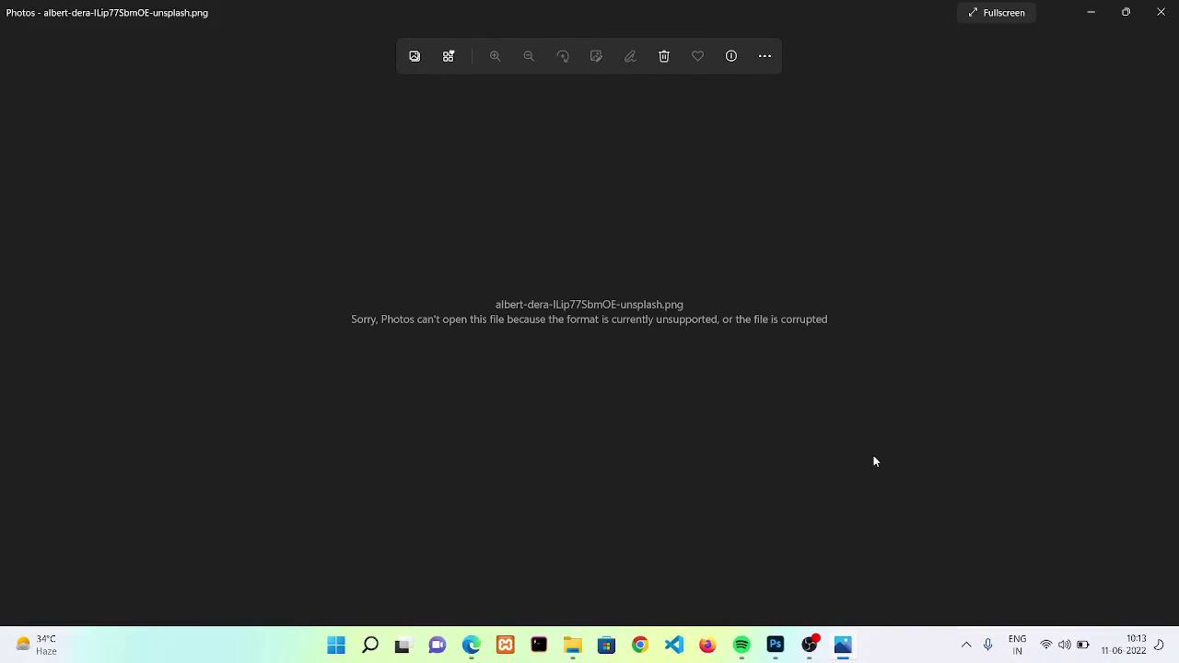
click(1160, 12)
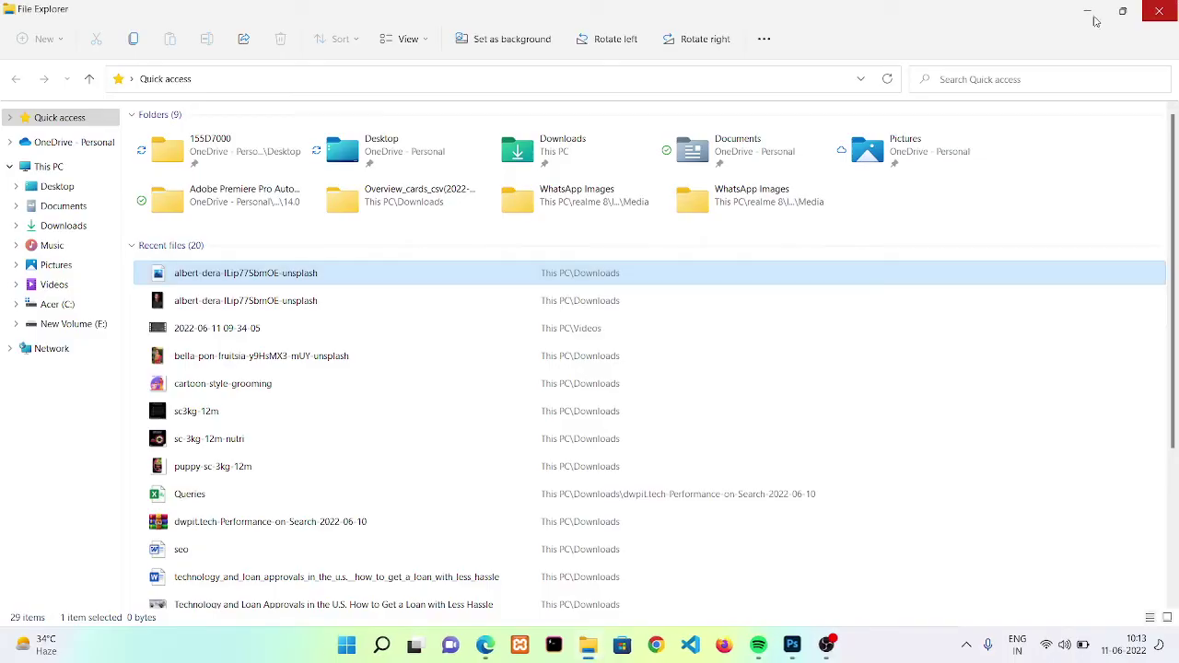
click(73, 227)
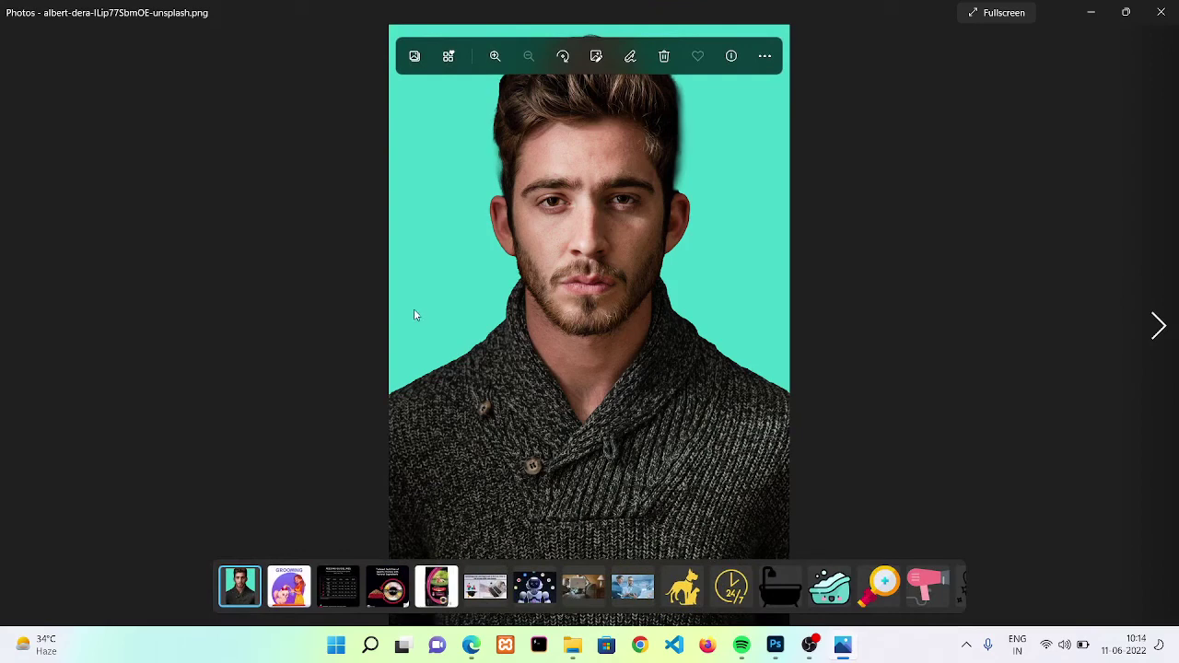
Switch to Photoshop and back to the Downloads folder showing both portraits.
key(alt+Tab)
key(Tab)
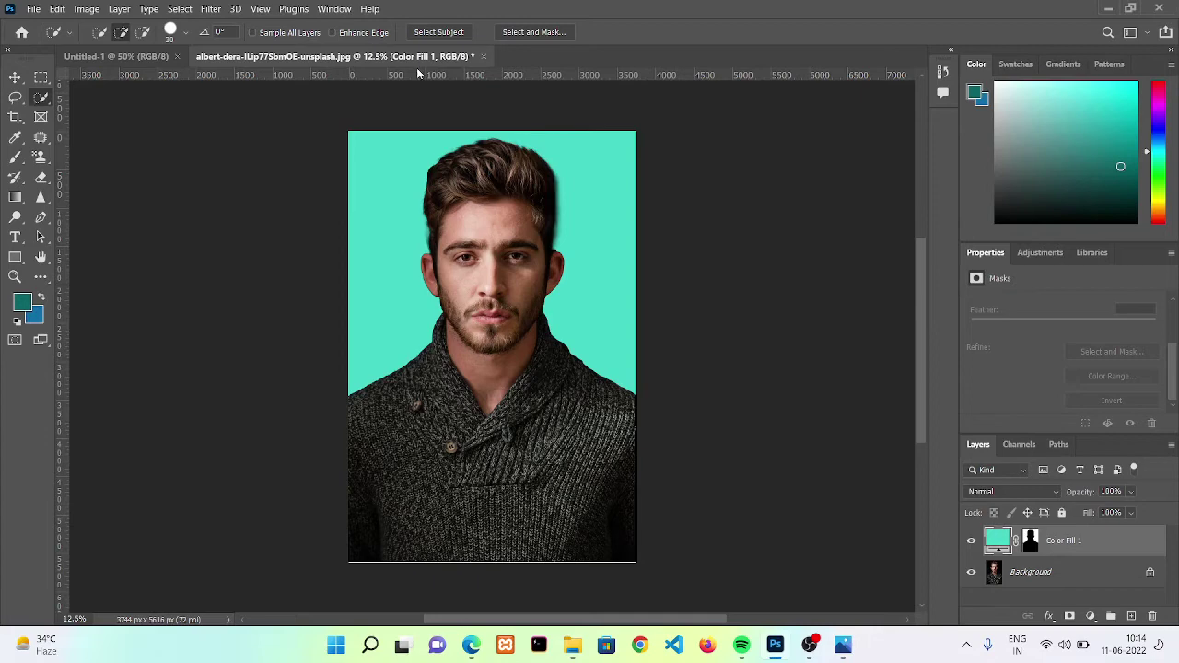
key(alt+Tab)
key(Tab)
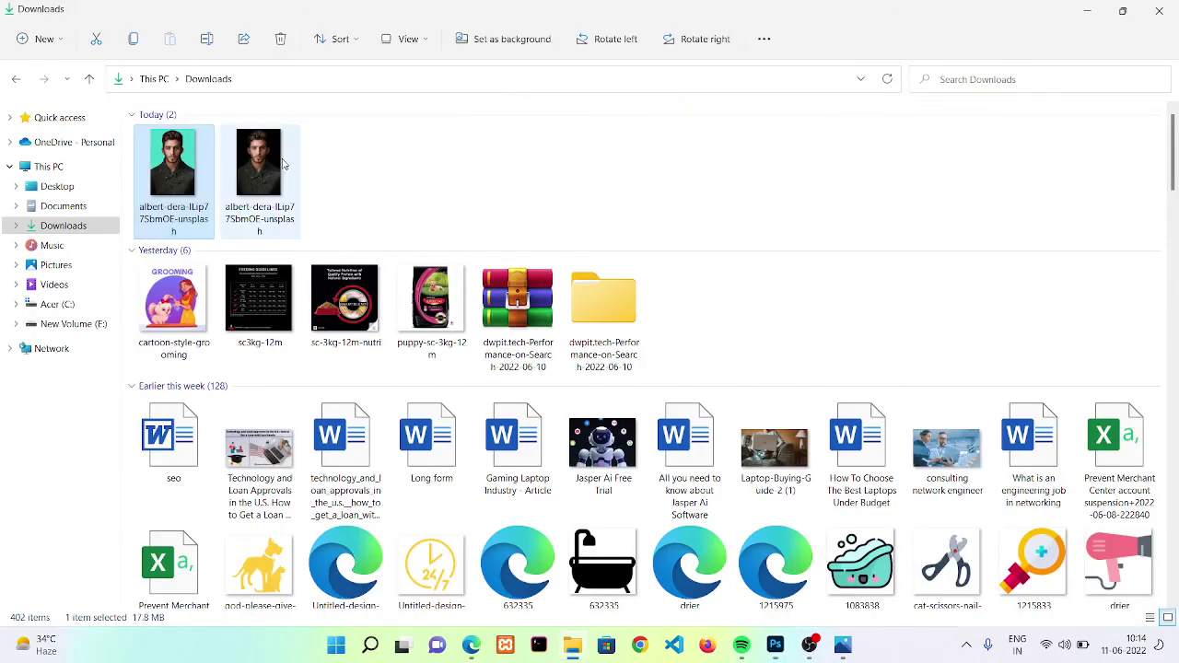
Open the original JPG in Photos and restore both photo viewers to smaller windows.
double_click(258, 175)
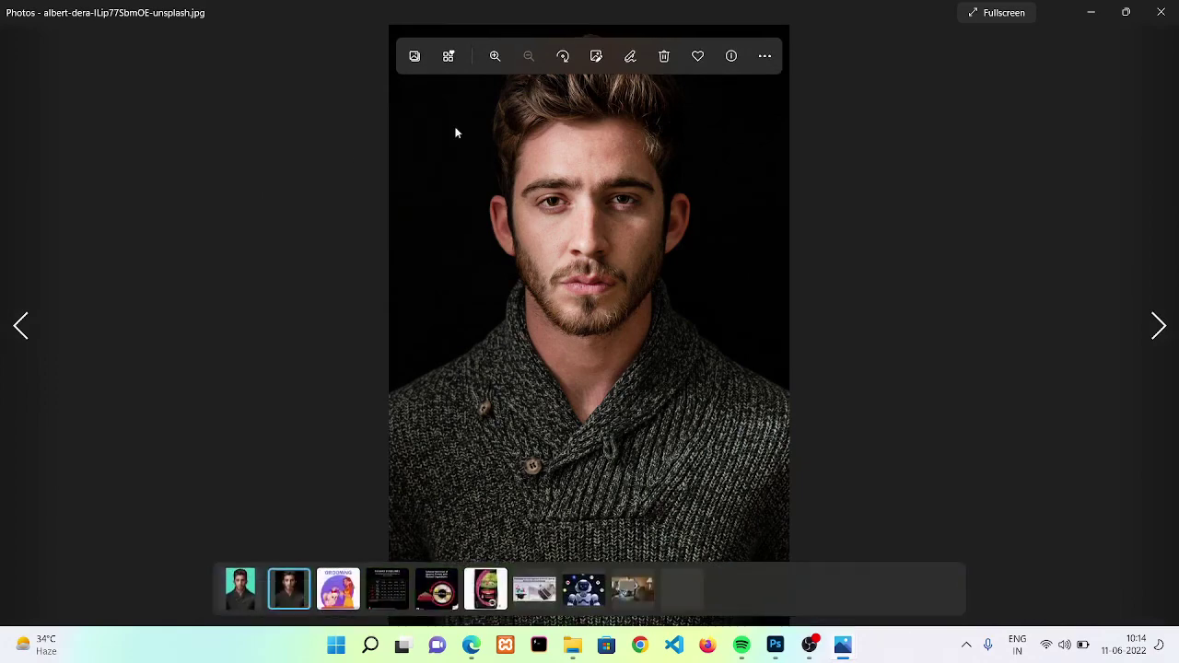
key(alt+Tab)
key(Tab)
key(Tab)
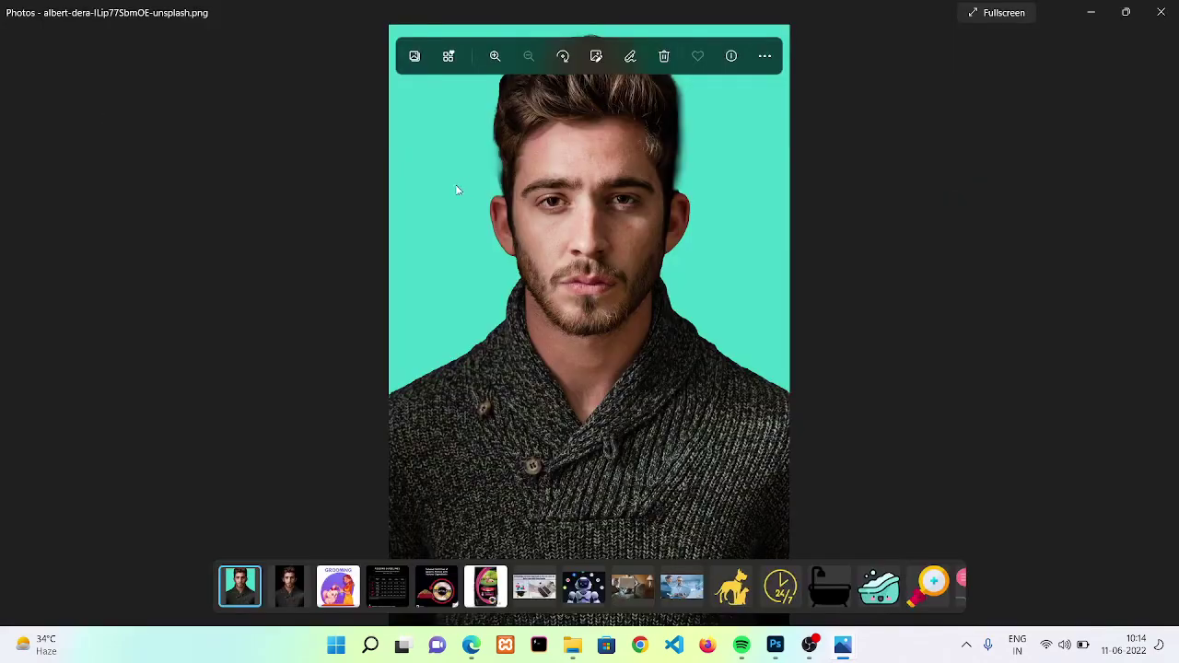
click(1126, 11)
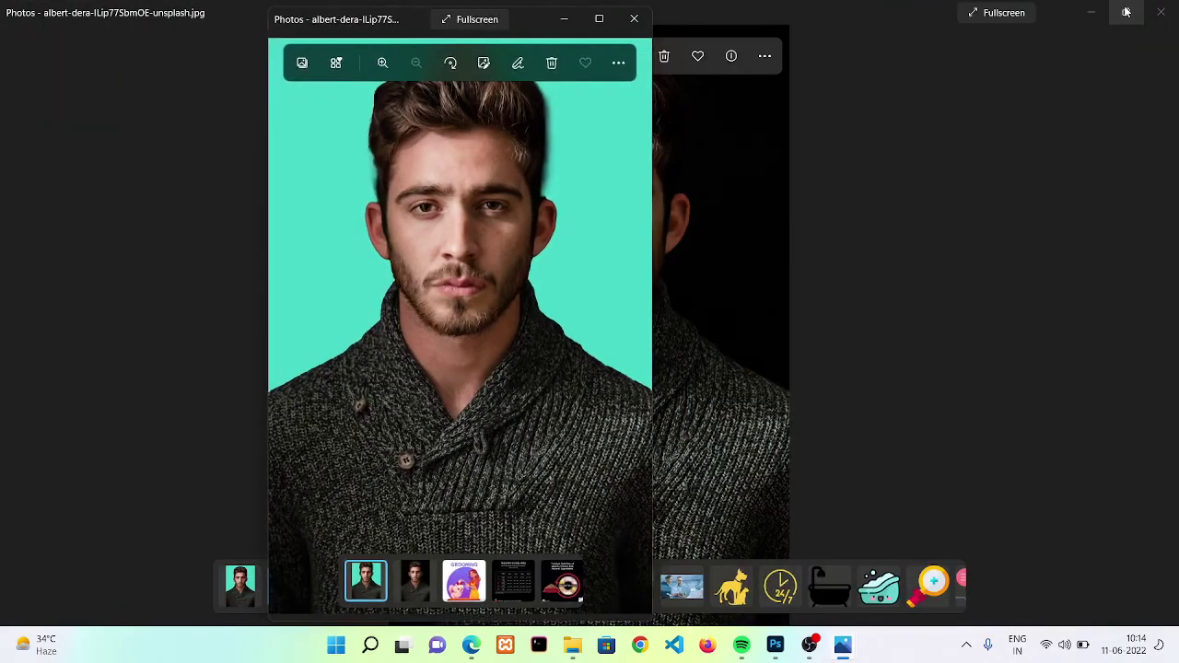
click(1129, 8)
click(1129, 8)
Place the aqua PNG beside the original for comparison, then close the PNG window.
key(alt+Tab)
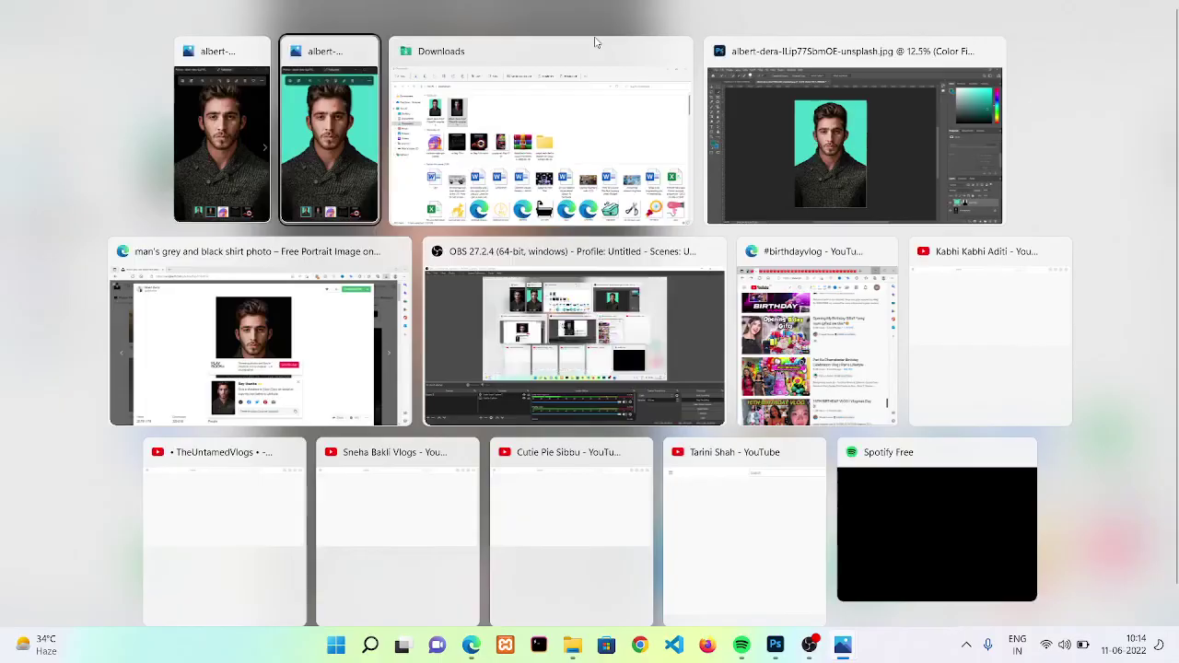
drag(534, 18, 917, 20)
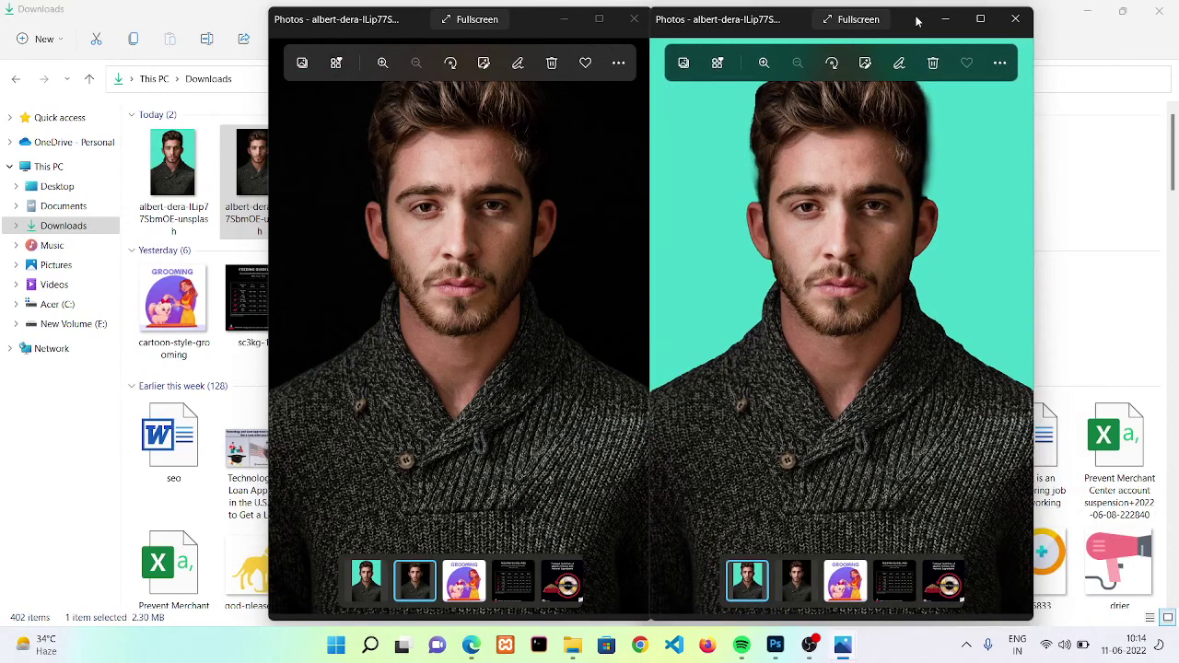
click(1015, 18)
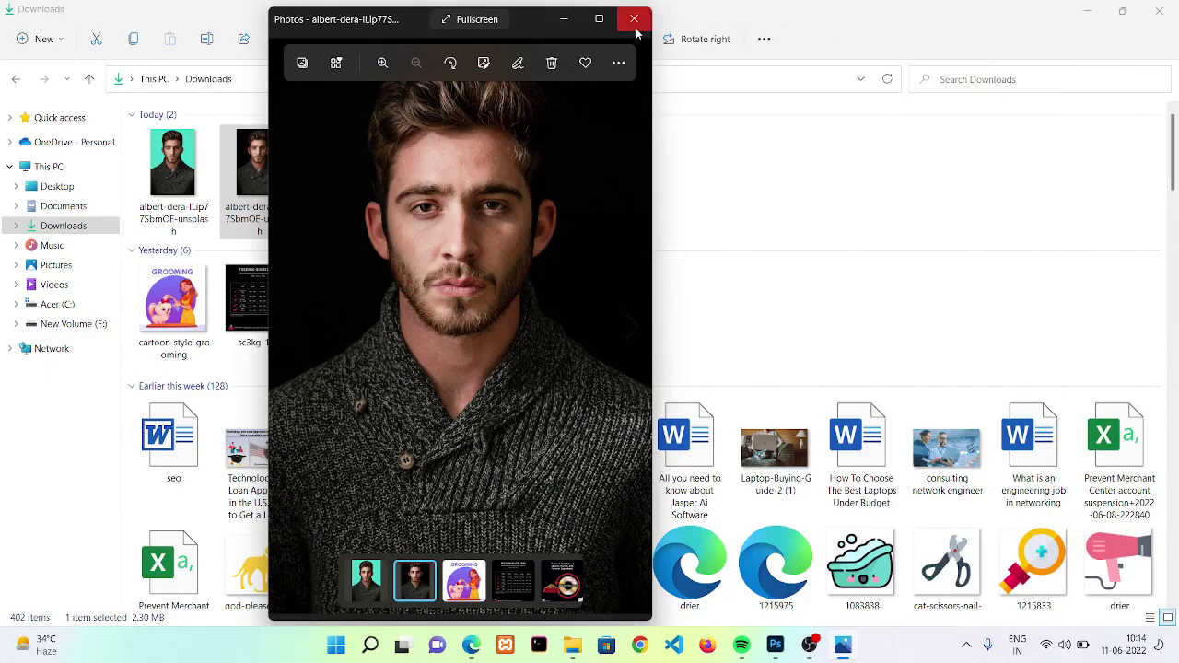